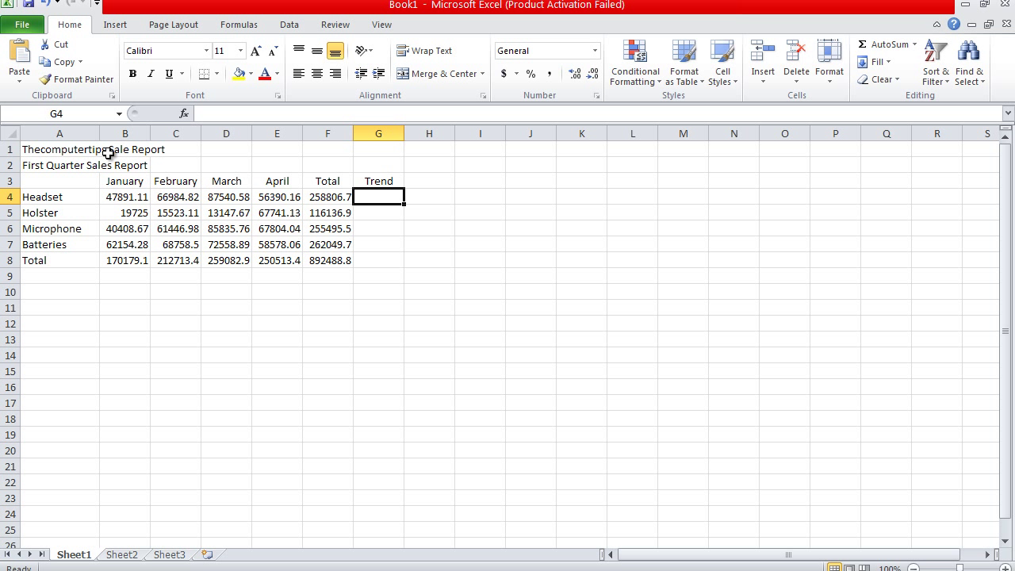
Merge and center the report title across A1:G1 and the First Quarter Sales Report subtitle across A2:G2.
left_click(74, 149)
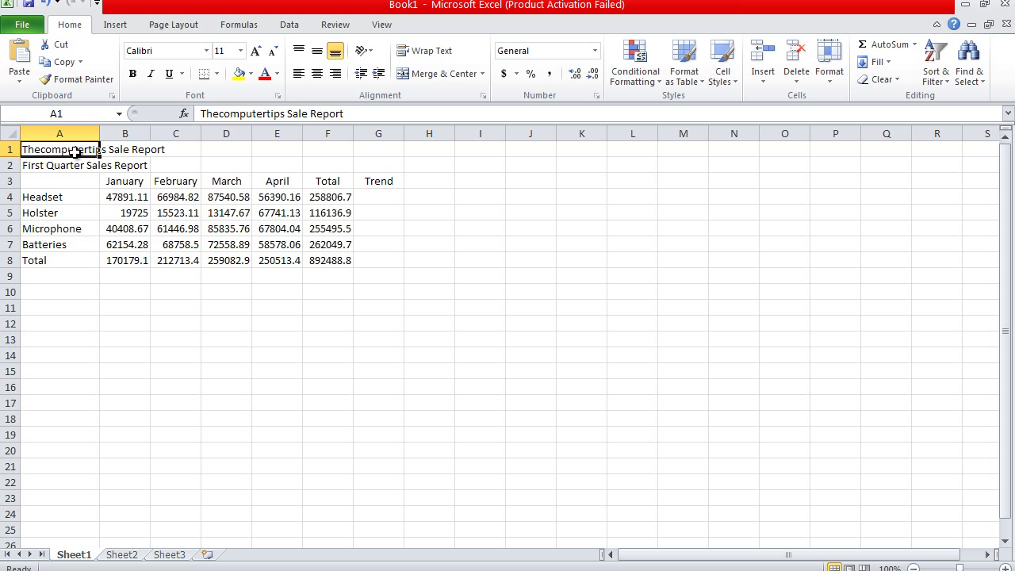
left_click_drag(74, 150, 380, 146)
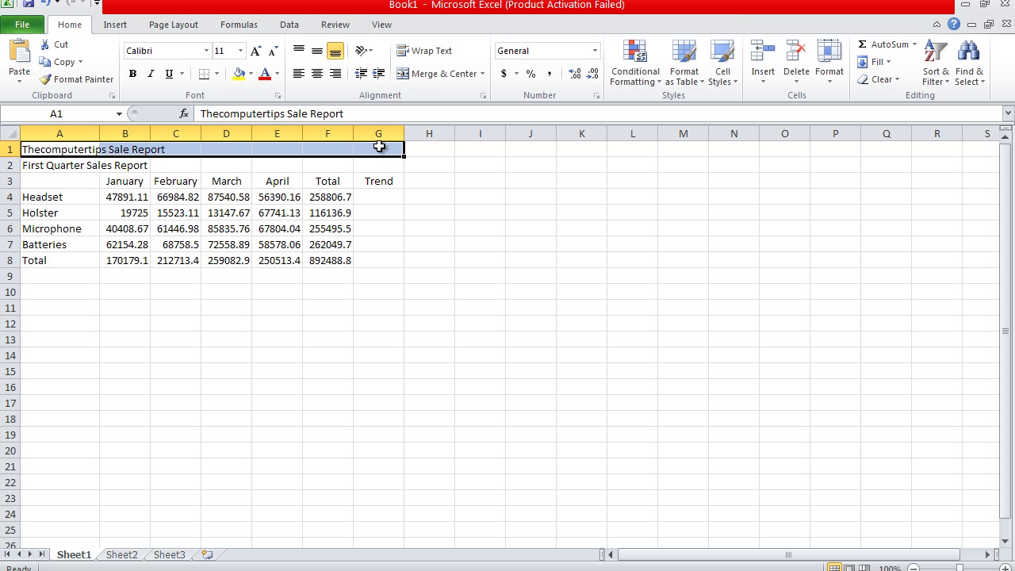
left_click(451, 75)
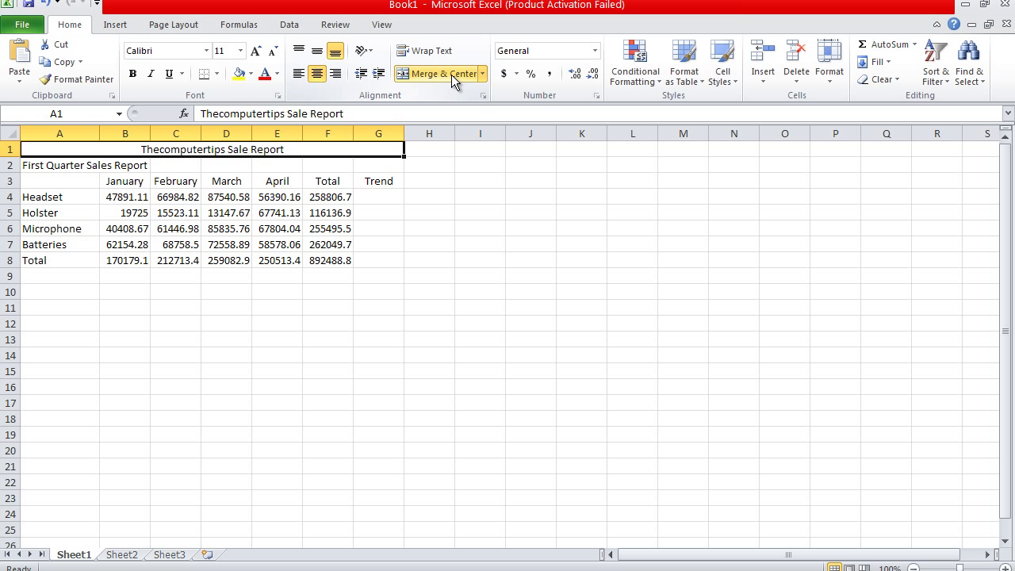
left_click(93, 165)
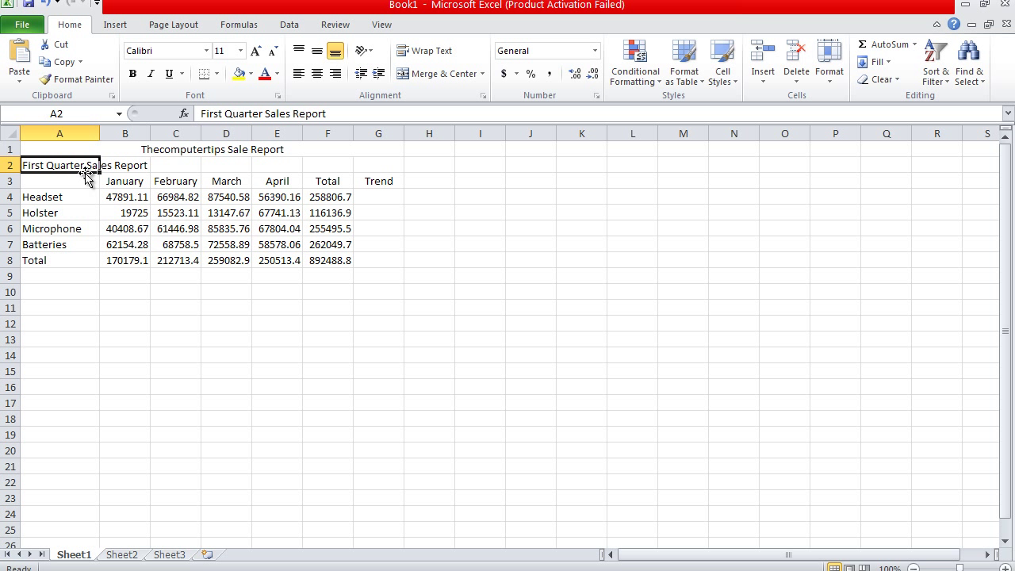
left_click_drag(82, 165, 366, 163)
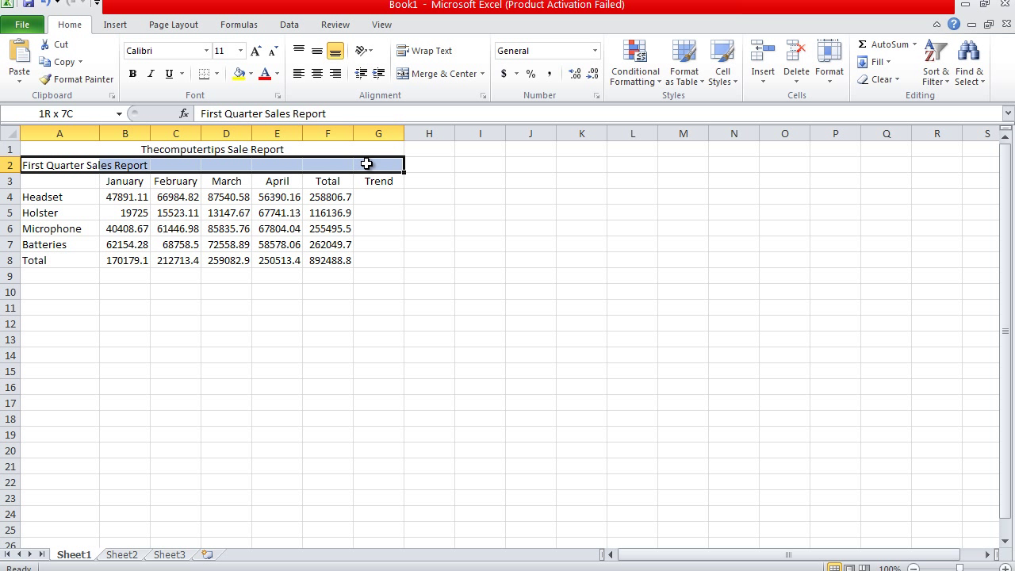
left_click(432, 72)
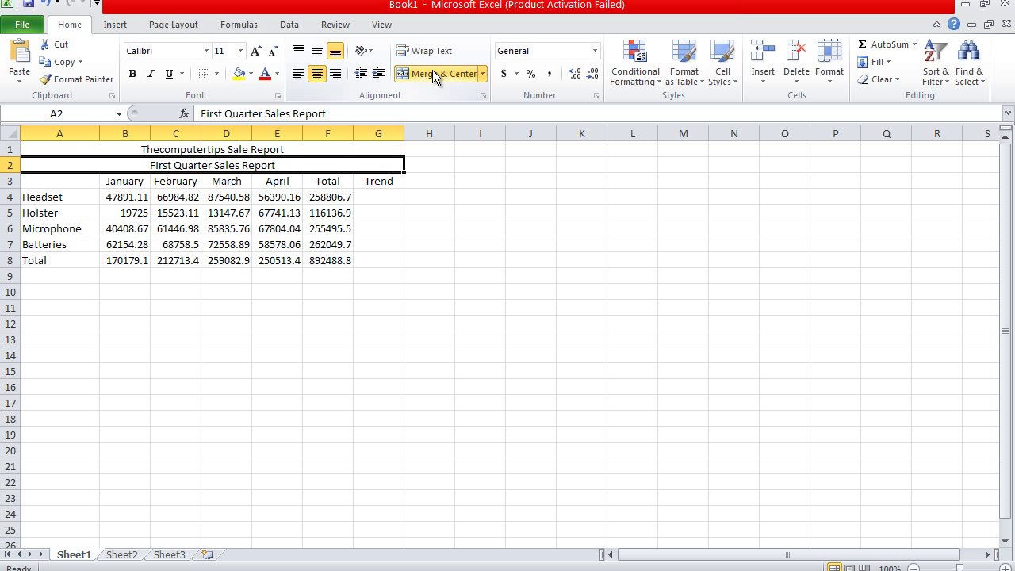
Apply the Title cell style to the report title in row 1 and Heading 1 to the subtitle in row 2.
left_click(333, 149)
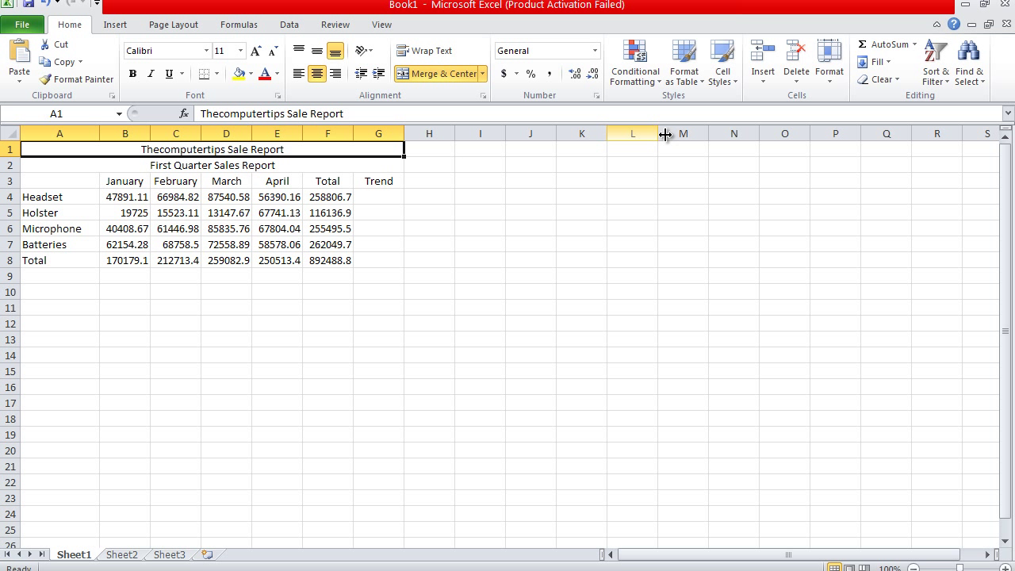
left_click(731, 78)
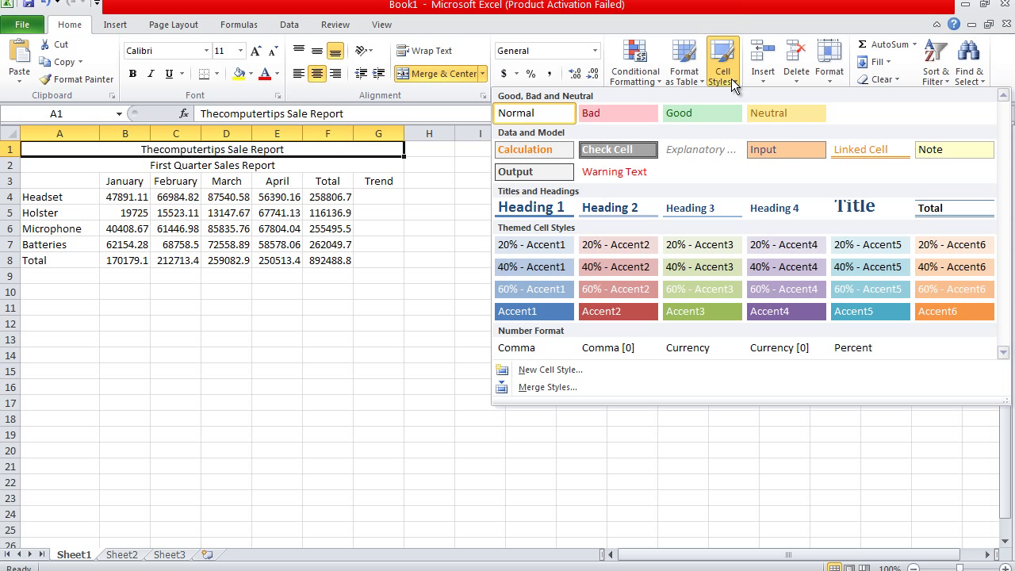
left_click(841, 208)
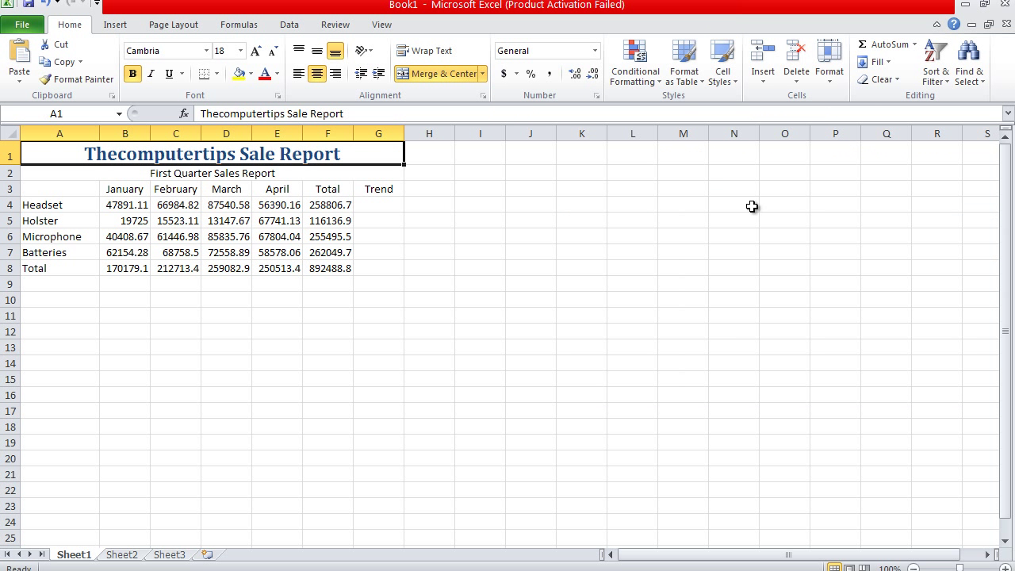
left_click(379, 179)
left_click(733, 77)
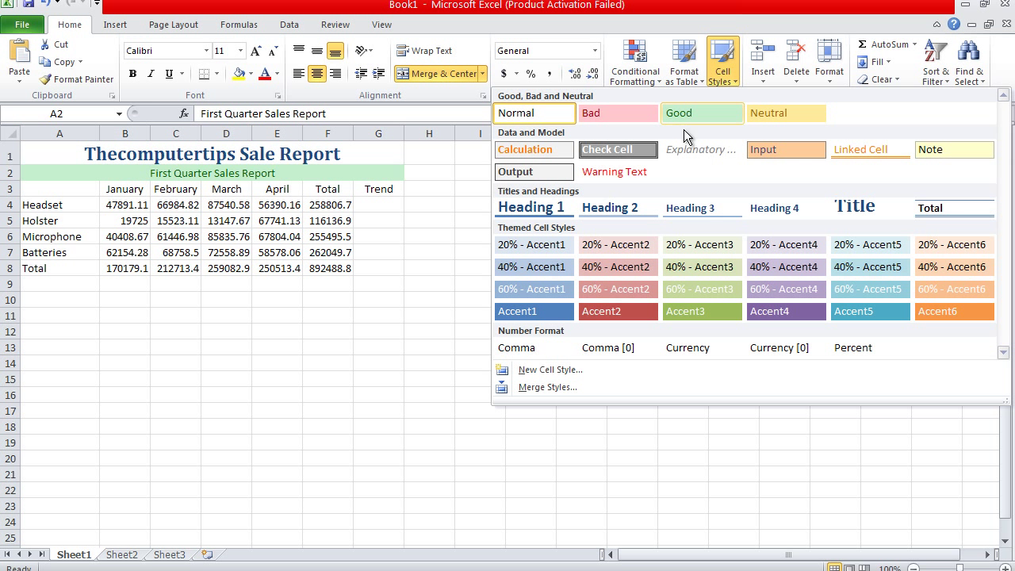
left_click(539, 213)
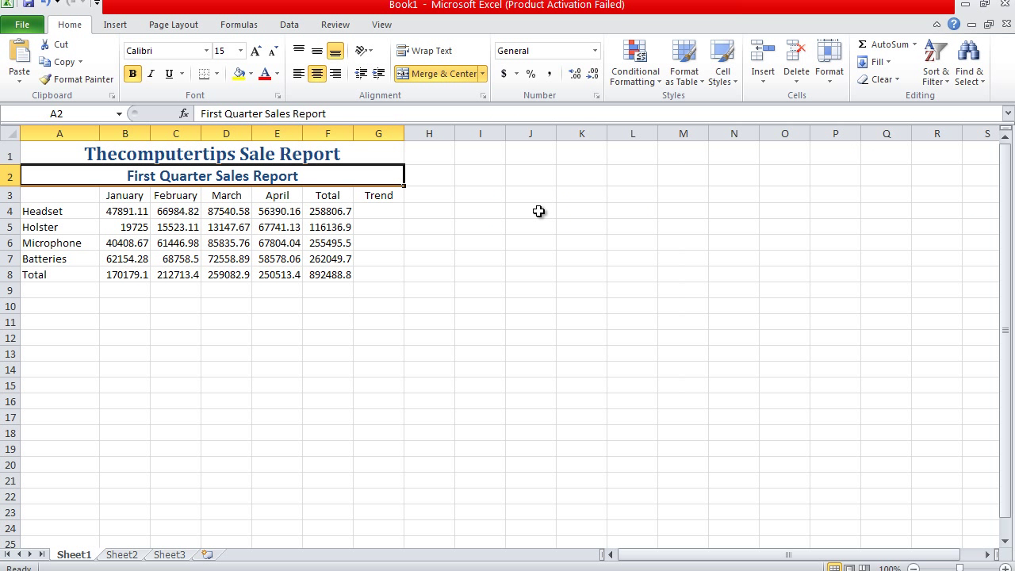
left_click(784, 465)
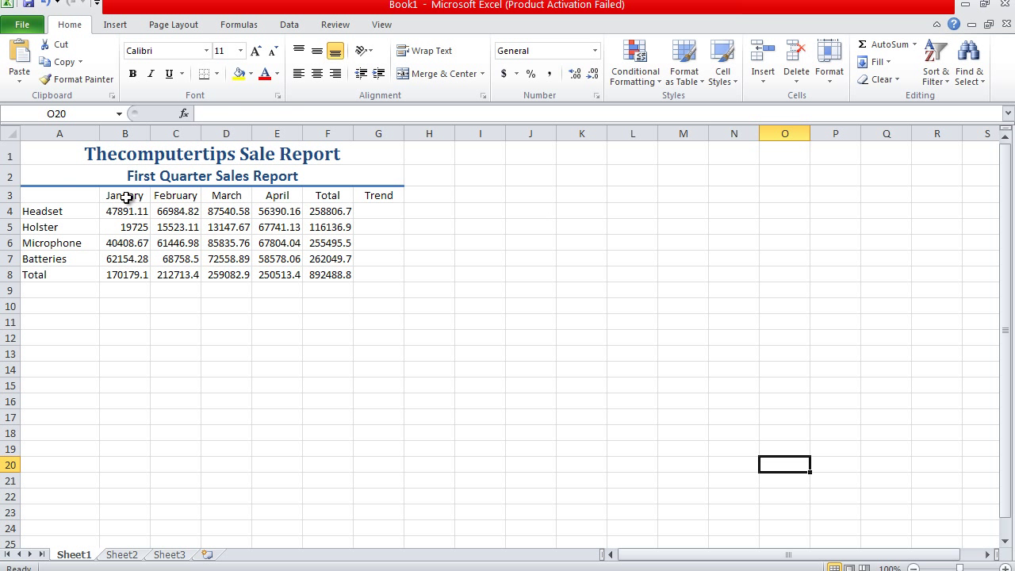
Apply the Heading 4 cell style to the column headings in B3:G3 and the row labels in A4:A8.
left_click_drag(126, 197, 378, 195)
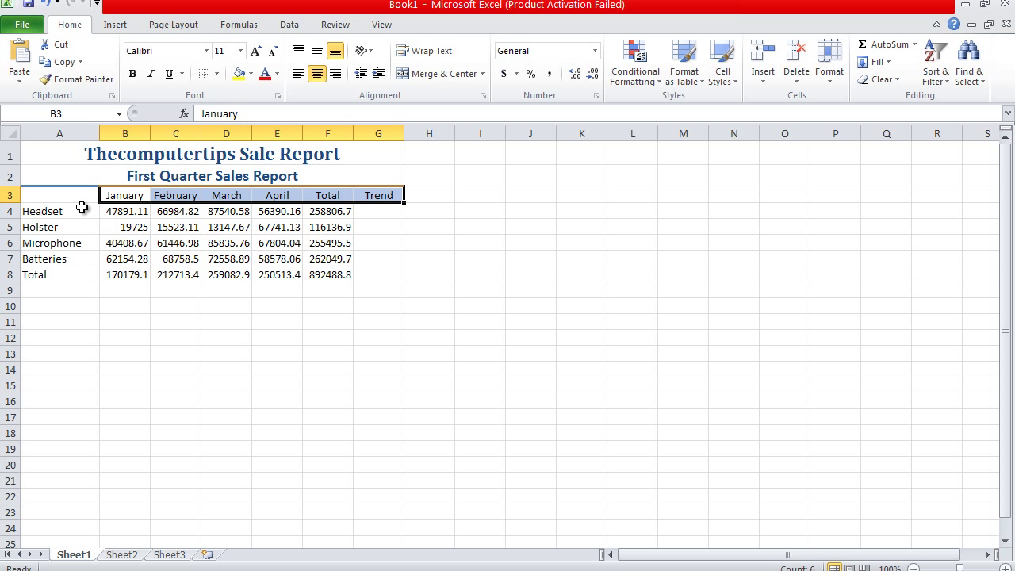
left_click_drag(82, 208, 82, 267)
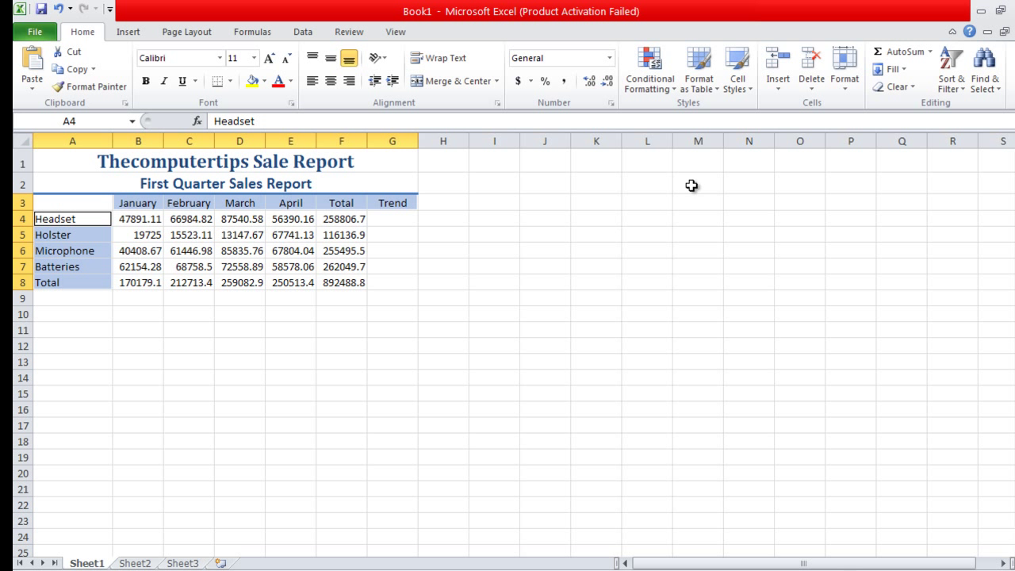
left_click(744, 90)
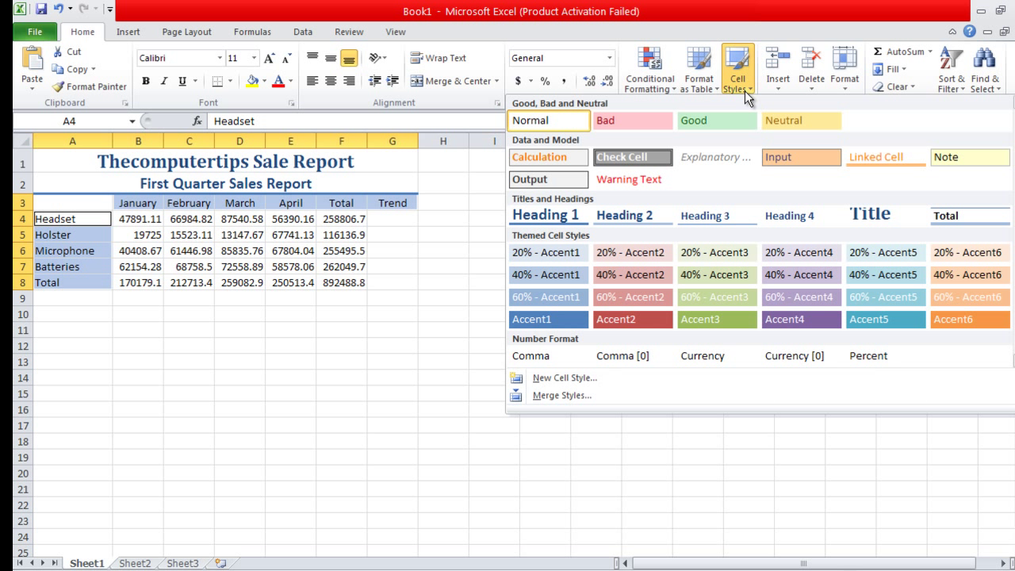
left_click(788, 219)
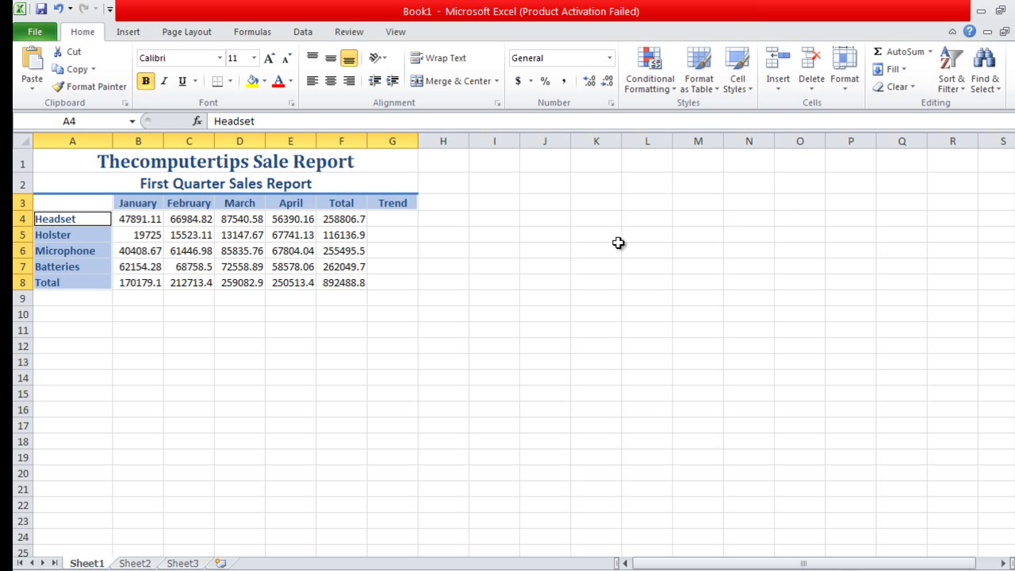
left_click(391, 284)
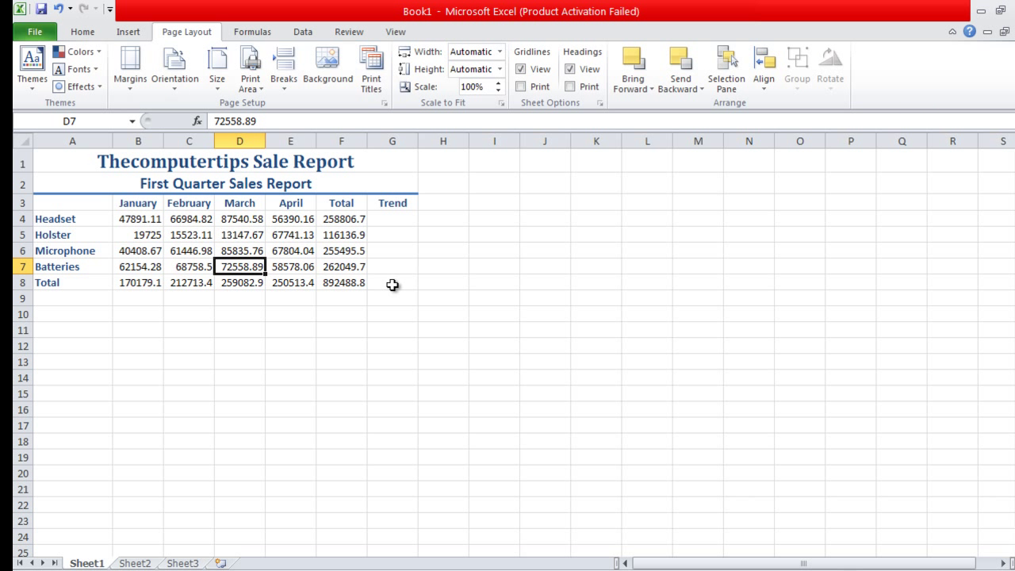
Apply the dollar accounting number format to the Headset figures in B4:F4 and the Total figures in B8:F8.
left_click(82, 32)
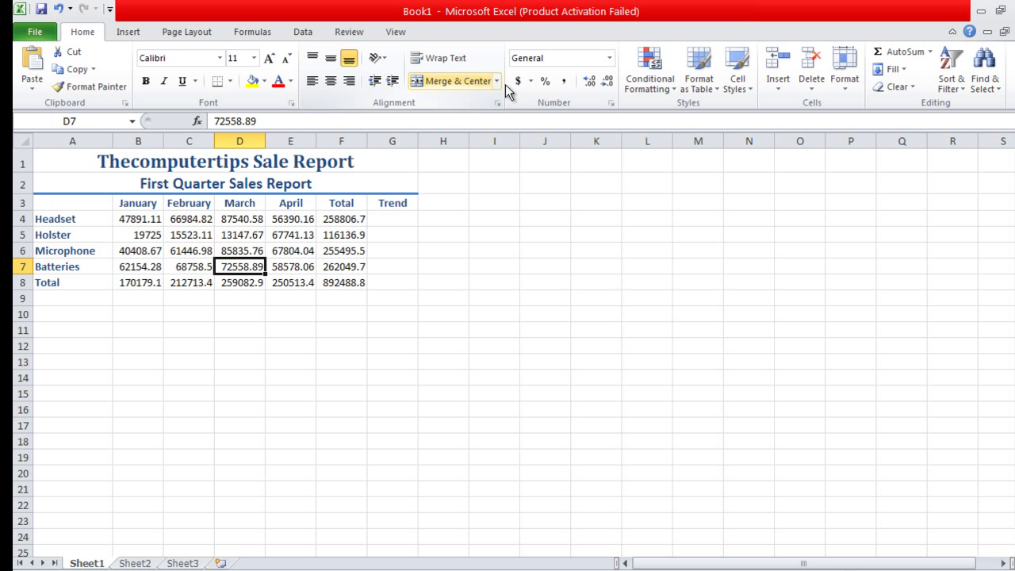
left_click_drag(150, 220, 356, 219)
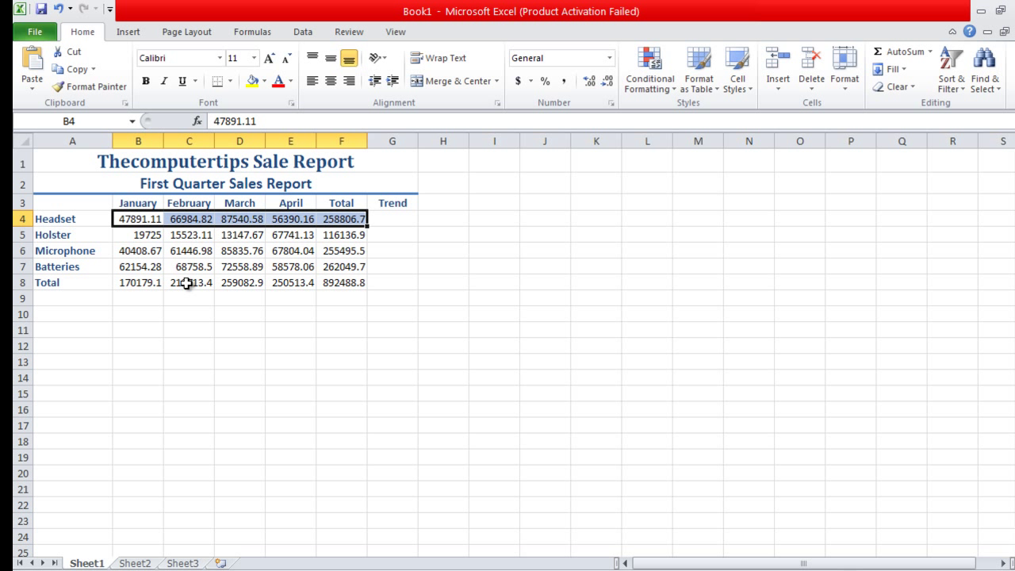
left_click_drag(139, 286, 356, 283)
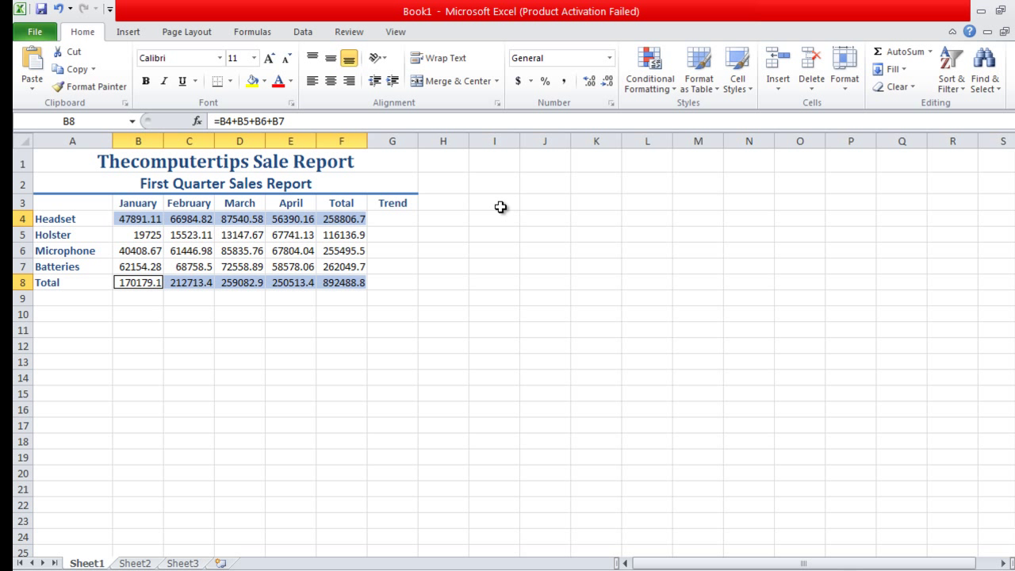
left_click(516, 81)
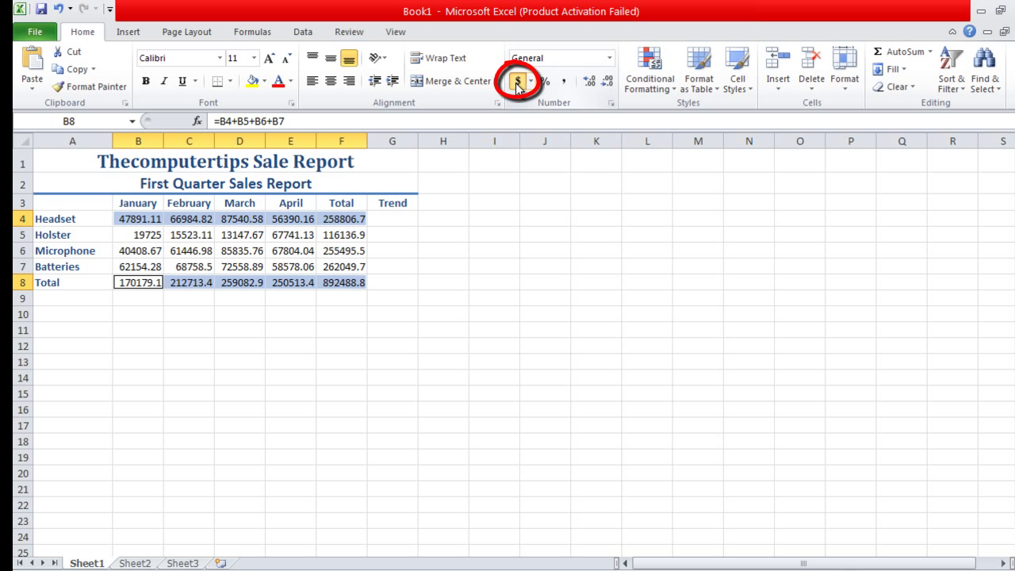
left_click(492, 284)
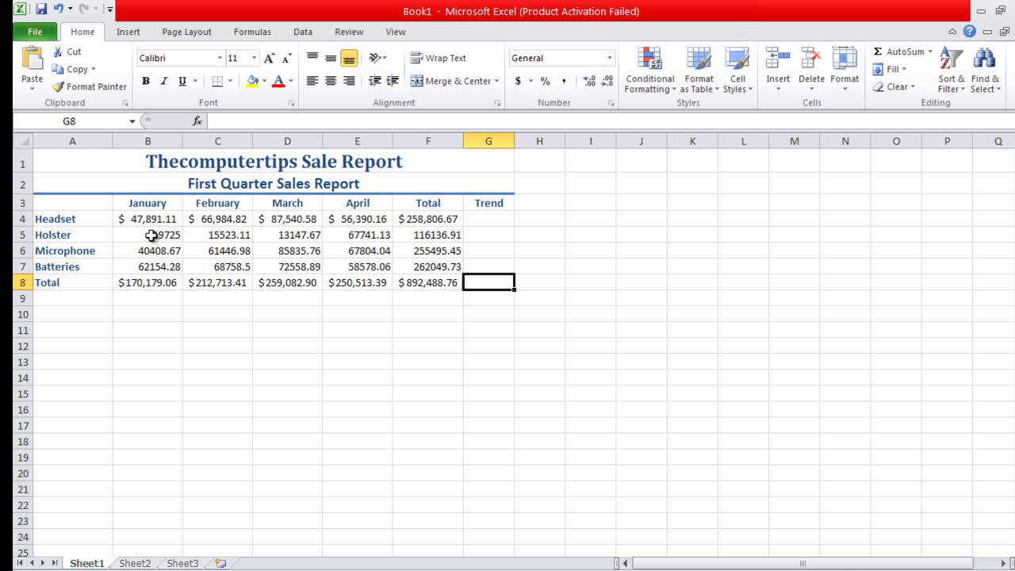
Apply the comma style to the Holster, Microphone and Batteries figures in B5:F7.
left_click_drag(150, 236, 408, 266)
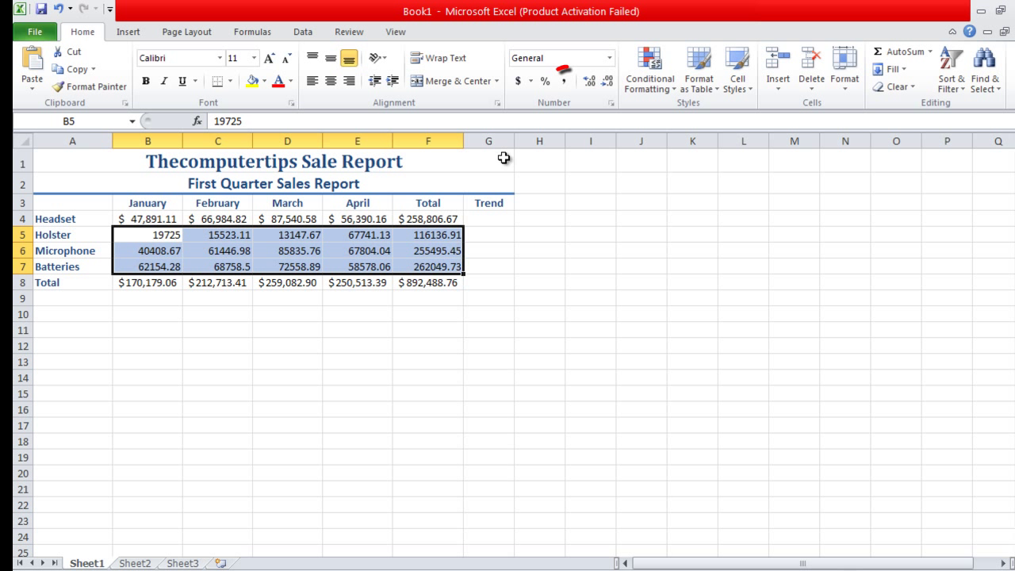
left_click(561, 81)
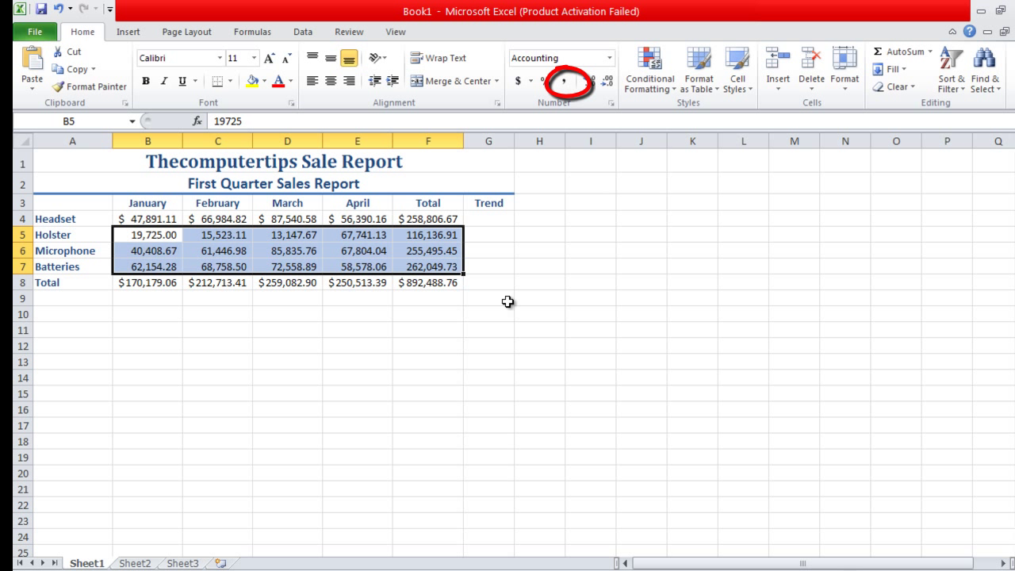
left_click(476, 287)
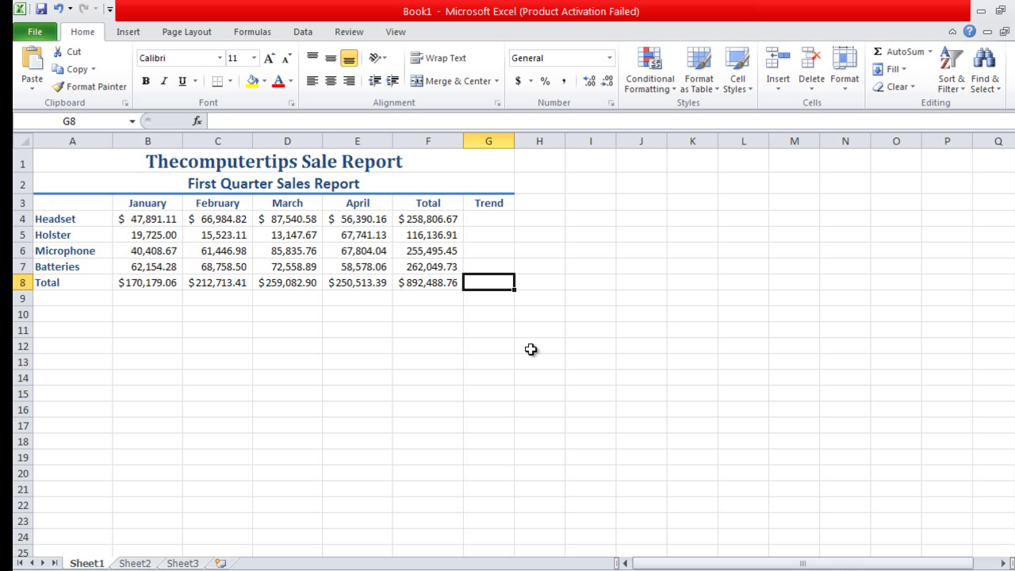
Apply the Total cell style to the Total row figures in B8:F8.
left_click(147, 283)
left_click_drag(146, 283, 443, 283)
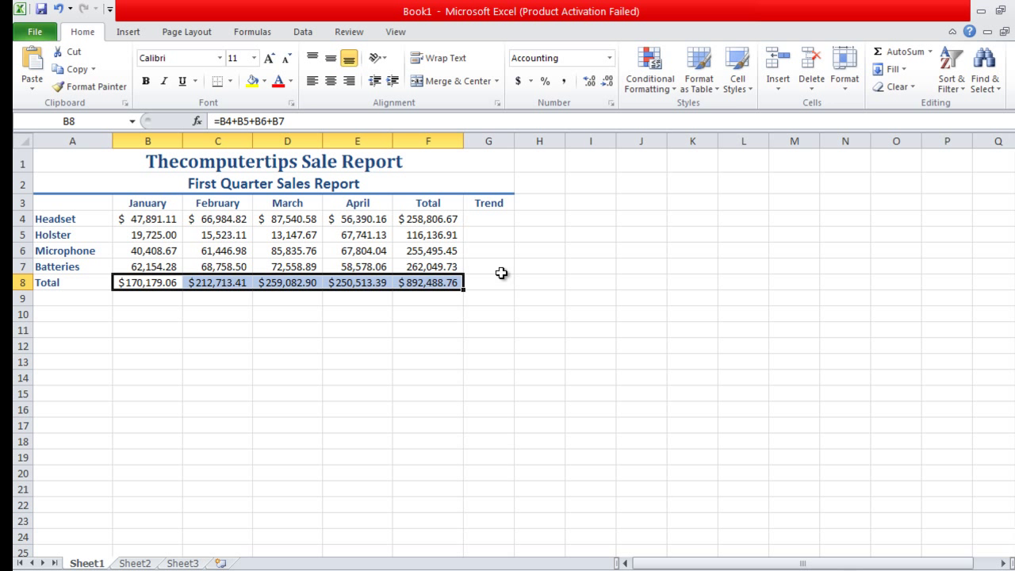
left_click(745, 86)
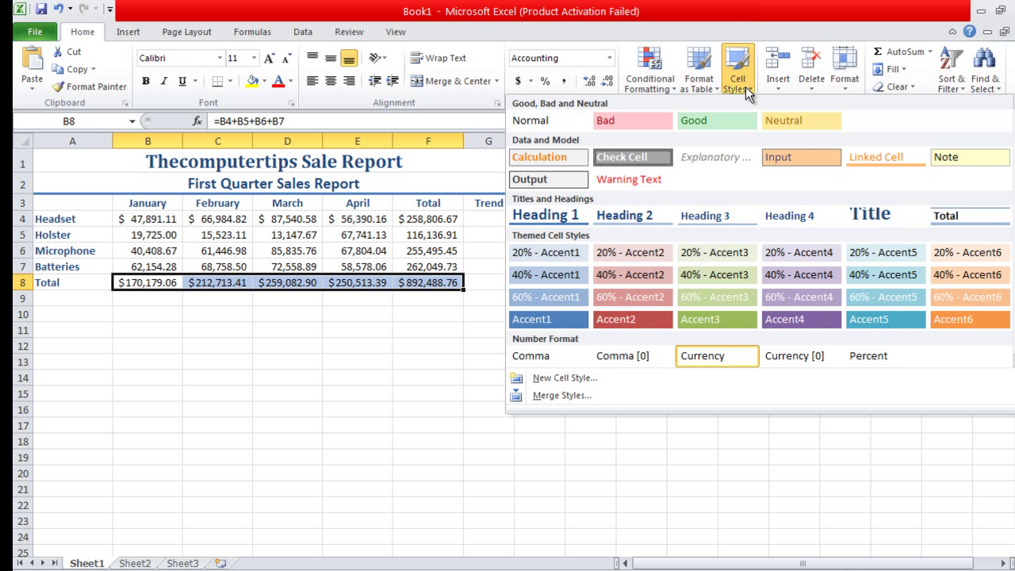
left_click(942, 215)
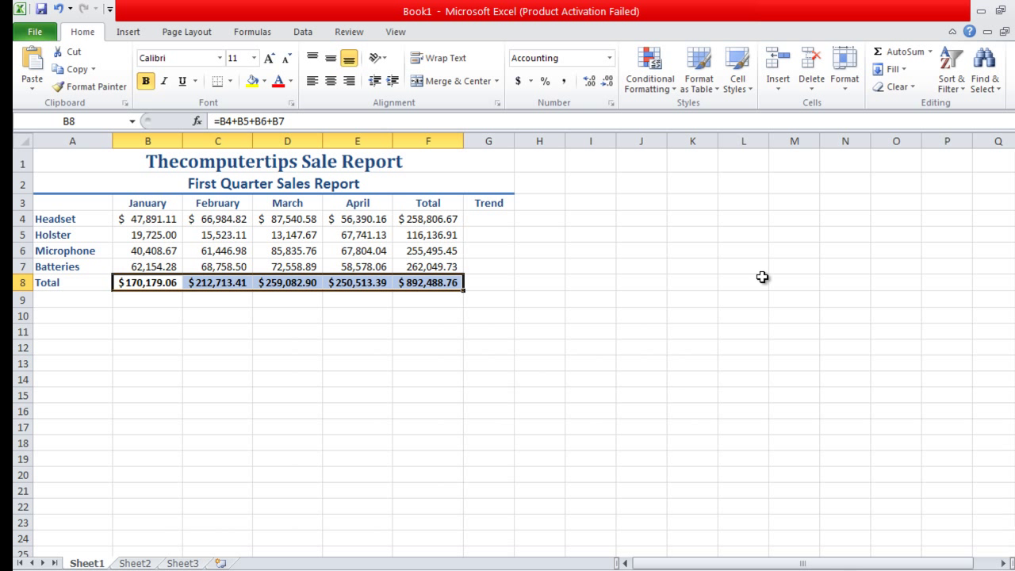
left_click(499, 283)
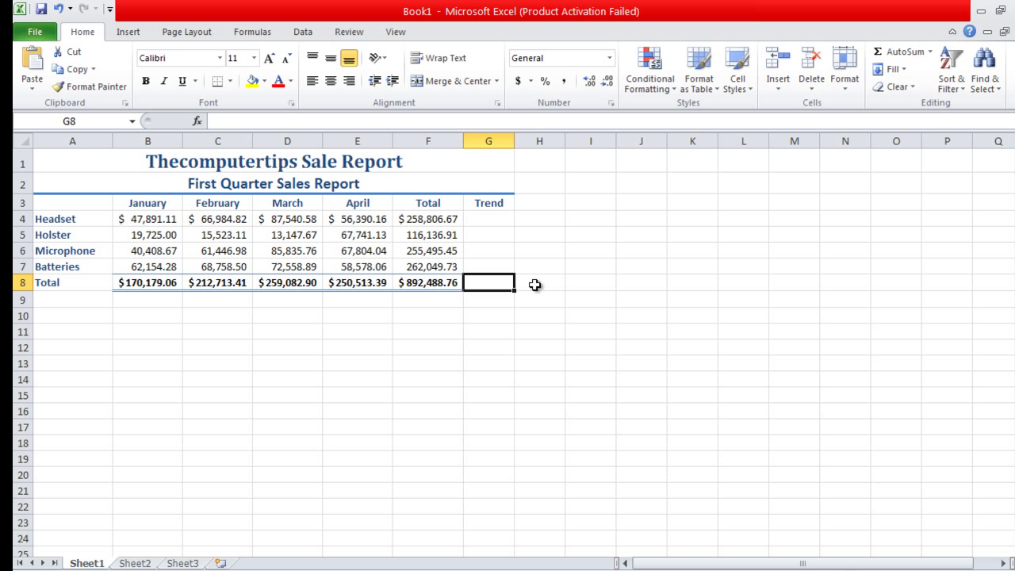
Change the workbook theme to Composite.
left_click(194, 30)
left_click(39, 87)
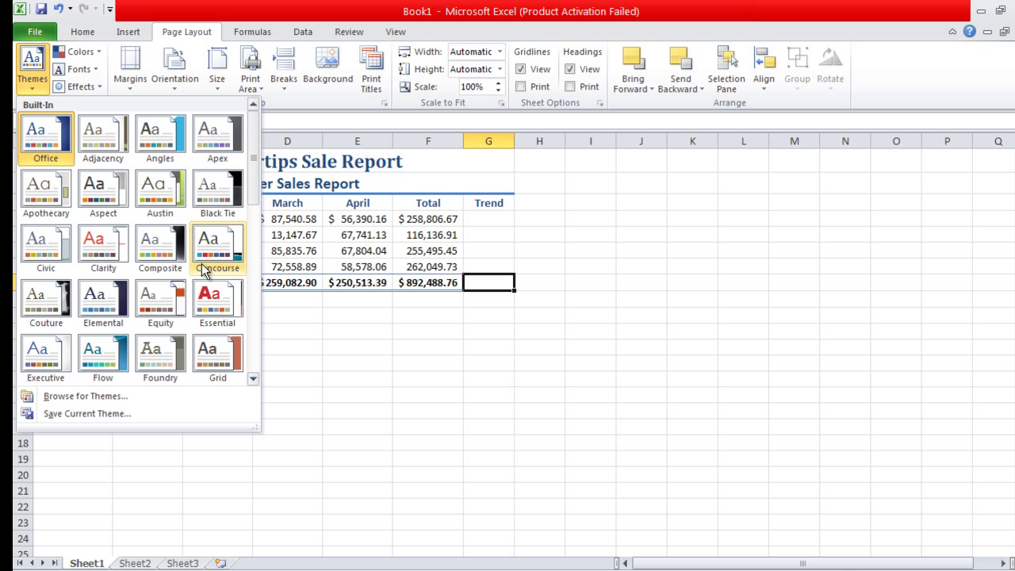
left_click(154, 246)
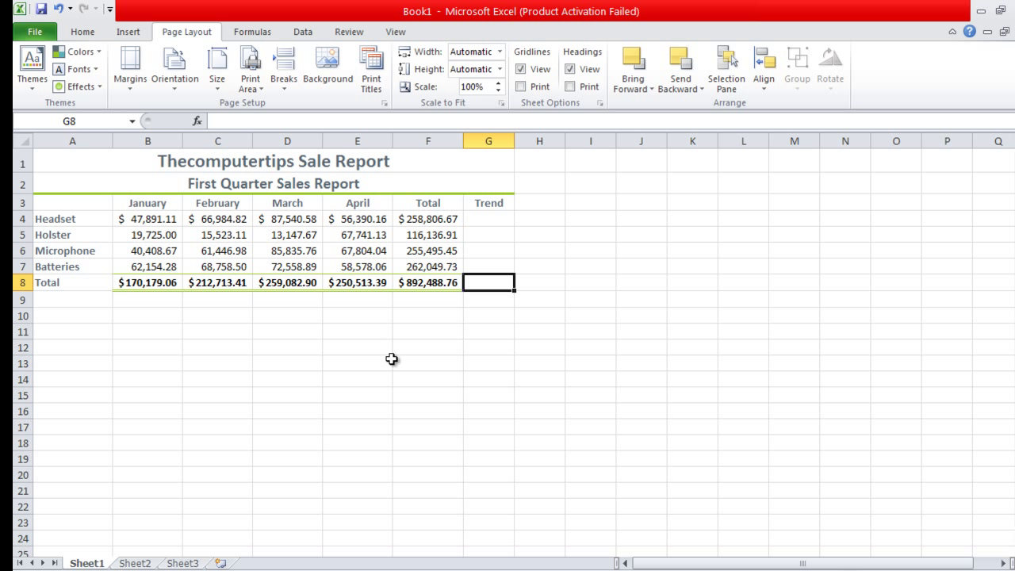